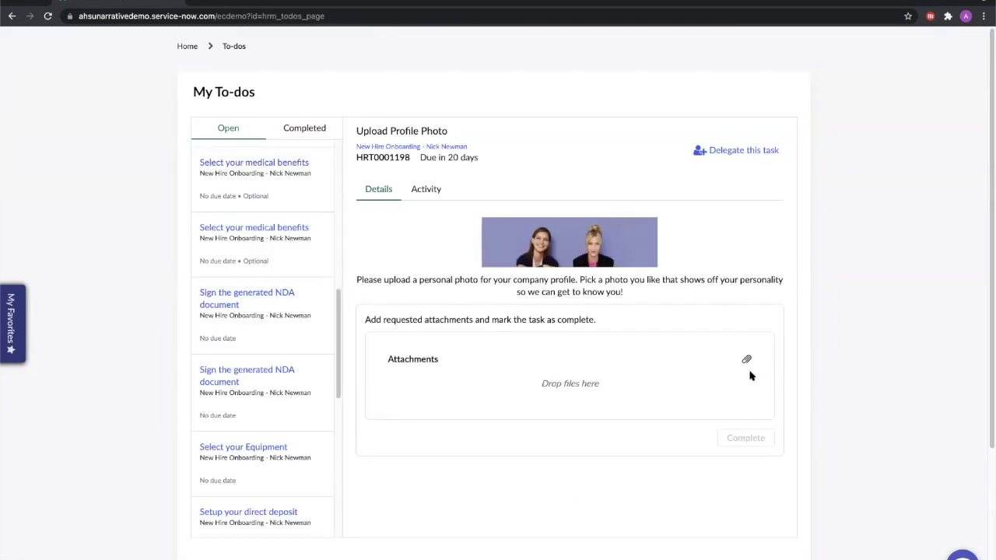
Open the first Select your Equipment to-do, choose Macbook Pro as the laptop and continue to the item options
click(255, 449)
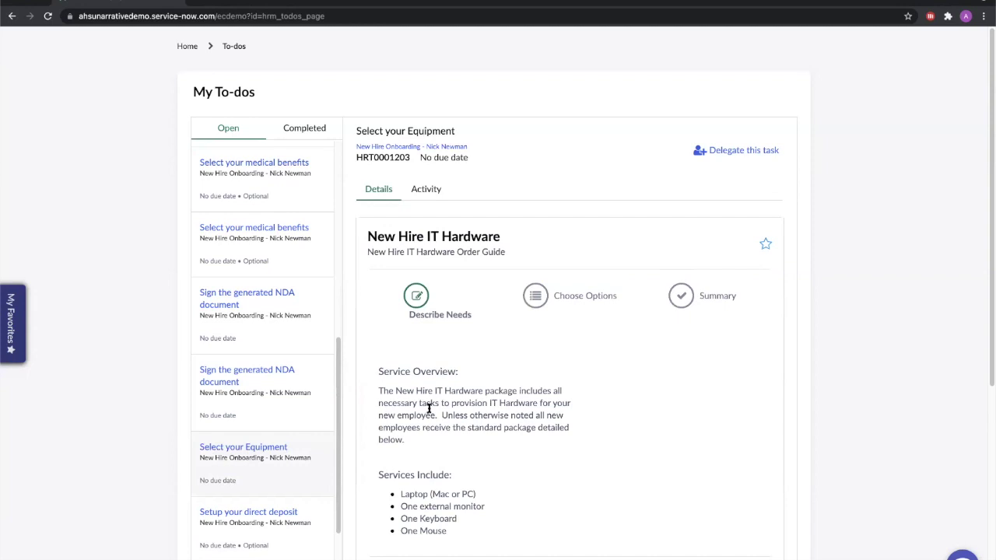
scroll(506, 403, down, 2)
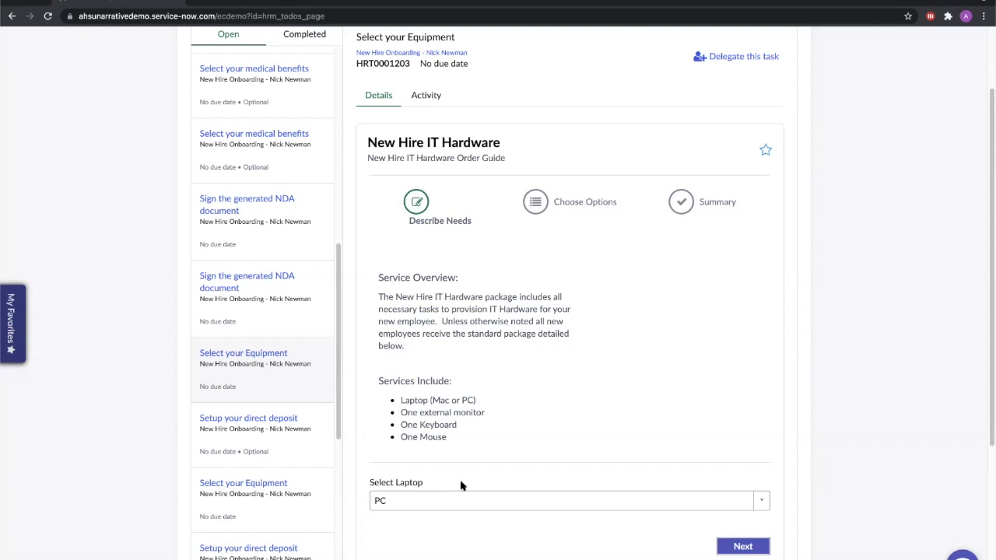
click(422, 503)
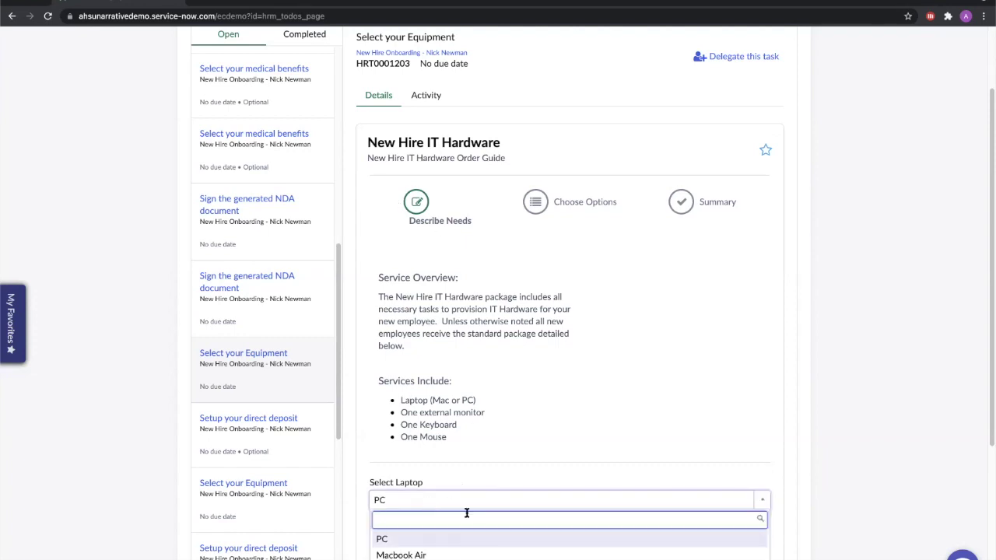
click(722, 559)
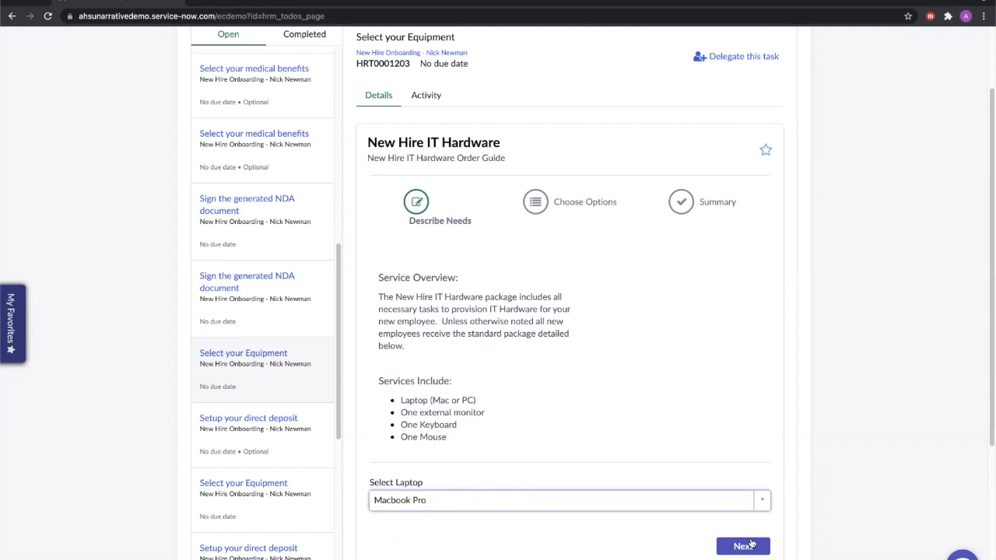
click(750, 546)
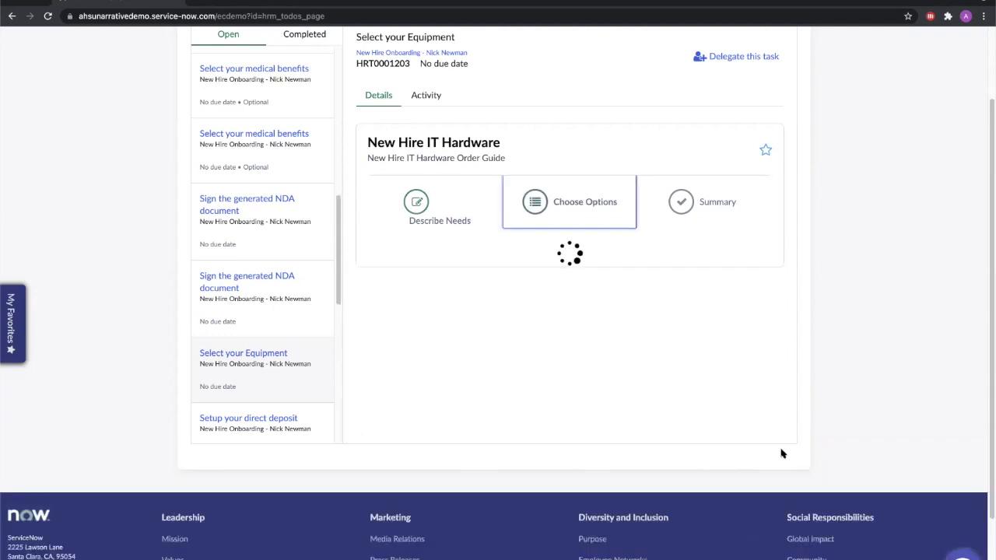
Review the MacBook Pro details, keep all four included hardware items and proceed to the order summary
scroll(869, 413, down, 1)
click(687, 263)
scroll(688, 272, up, 1)
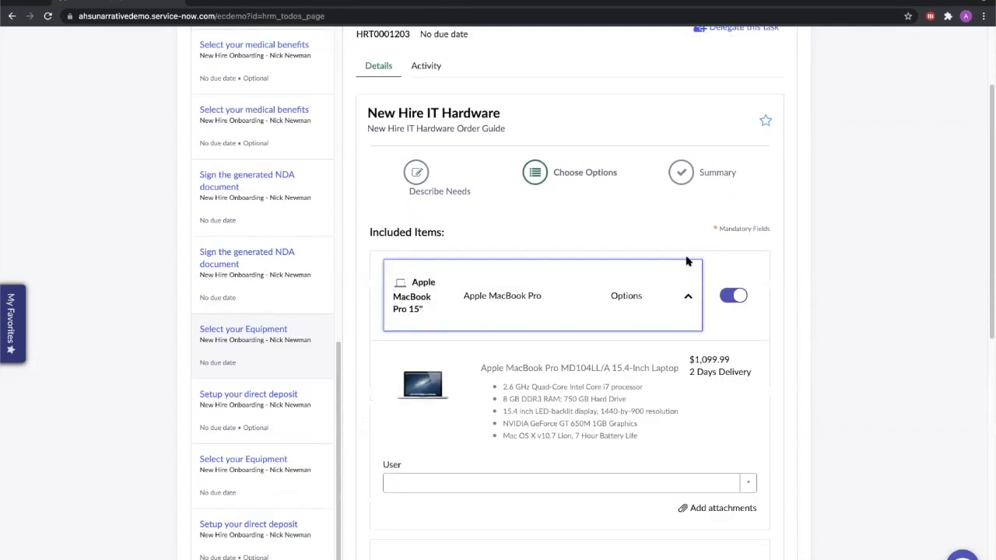
click(688, 296)
scroll(822, 345, down, 2)
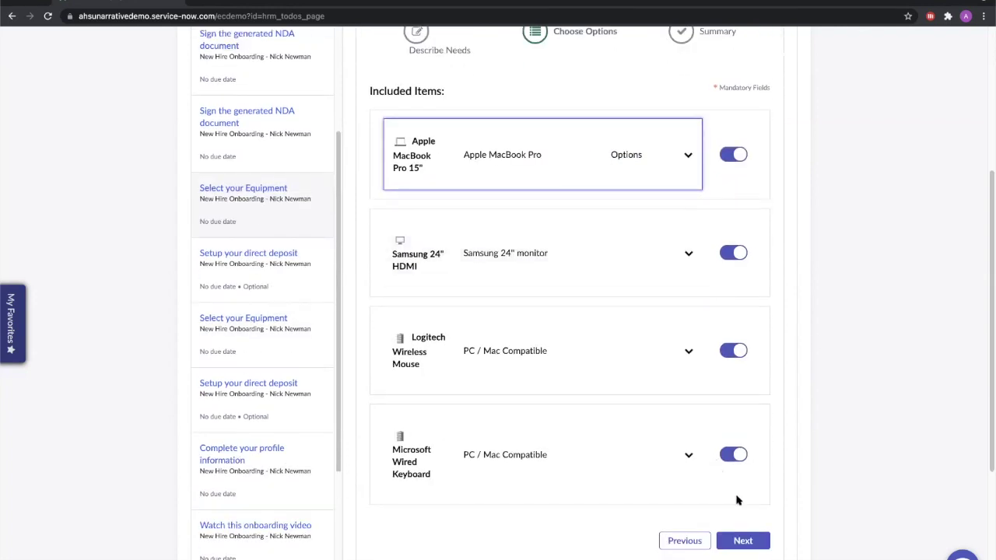
click(743, 542)
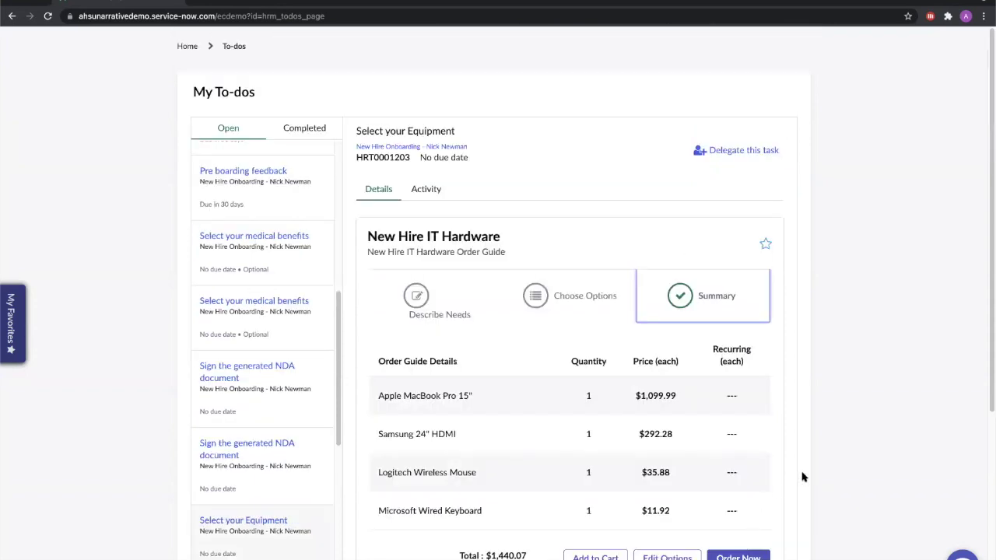
Order the New Hire IT Hardware package and check out
scroll(803, 477, down, 1)
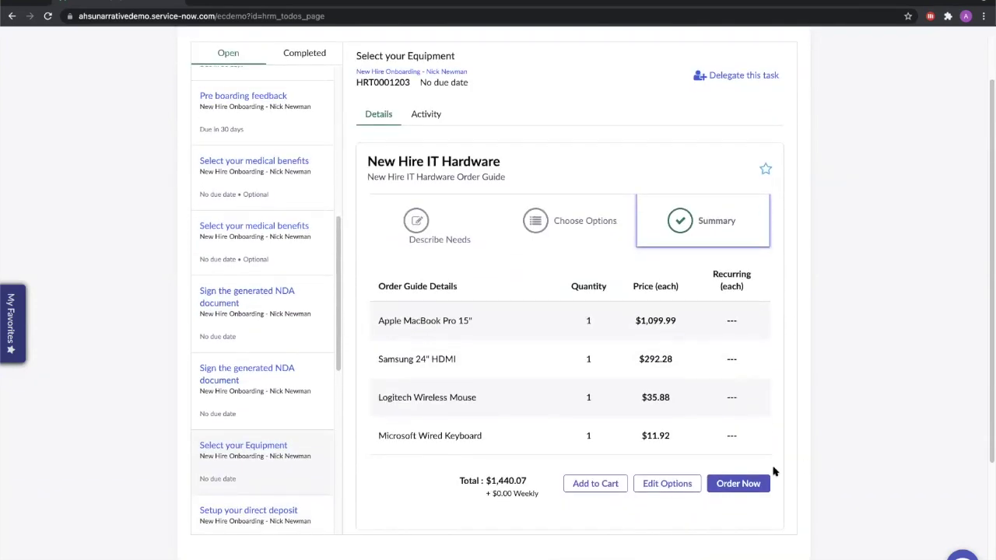
click(735, 485)
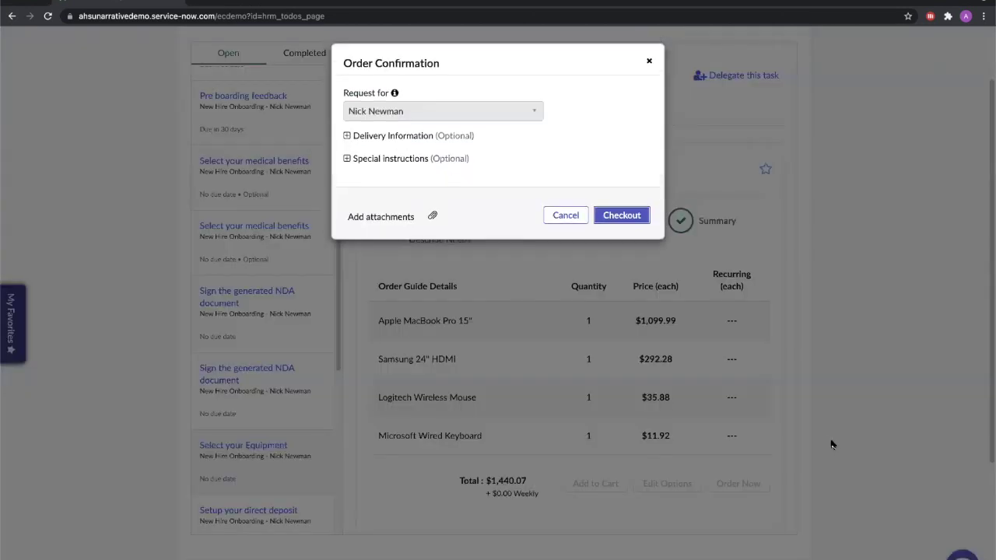
click(611, 217)
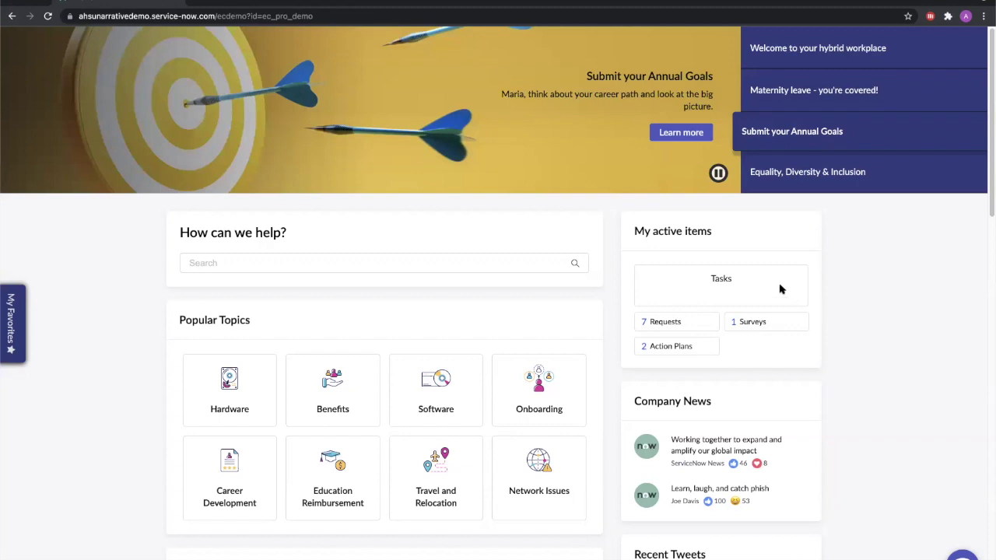
Open the manager's tasks and approve the new hire's hardware request
click(752, 287)
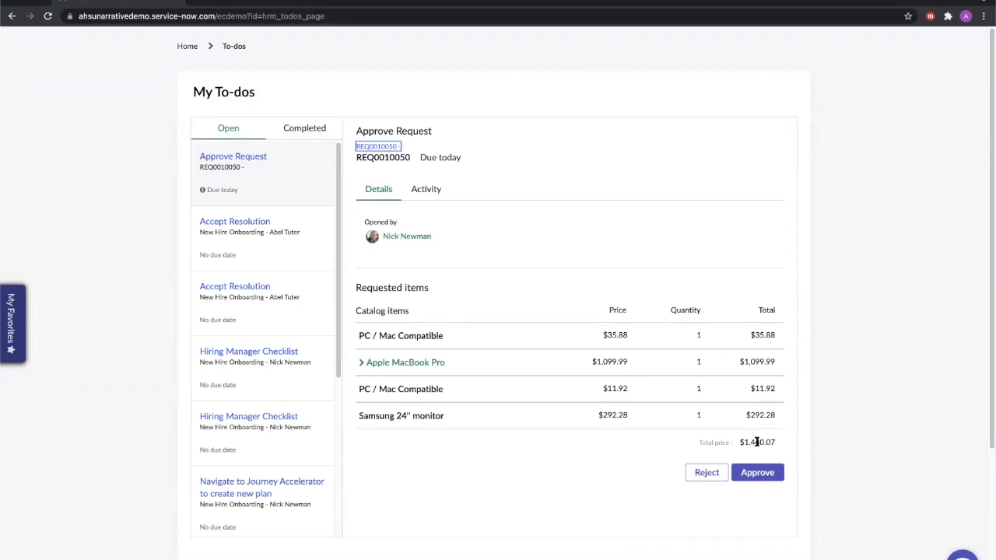
click(753, 474)
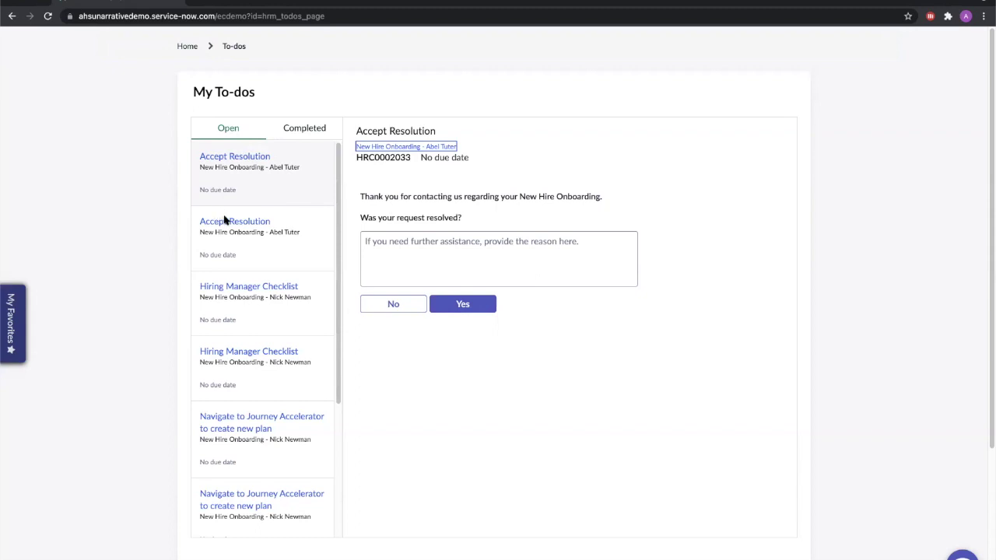
Open the first to-do for selecting the new hire's cloud accounts and select HRIS System access
scroll(259, 304, down, 3)
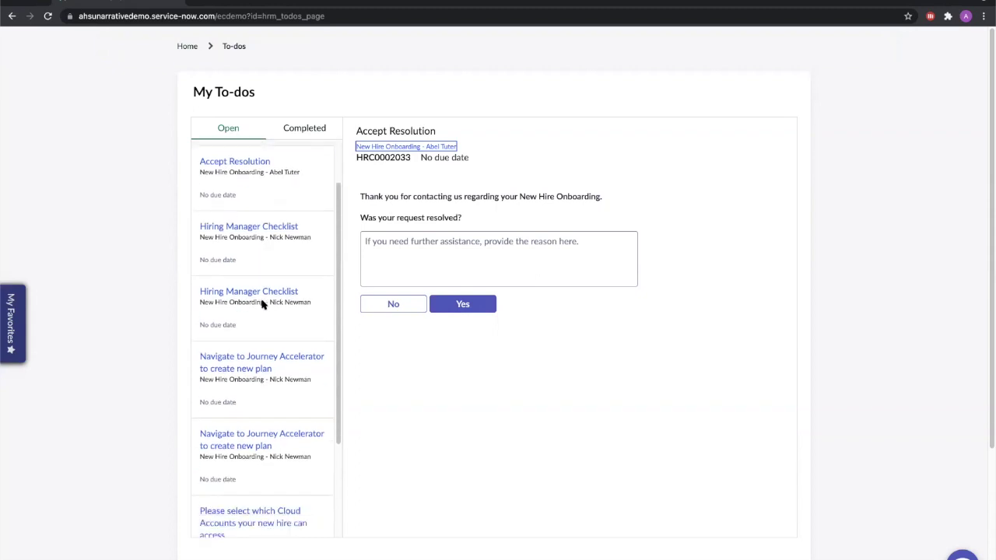
scroll(260, 305, down, 2)
click(257, 385)
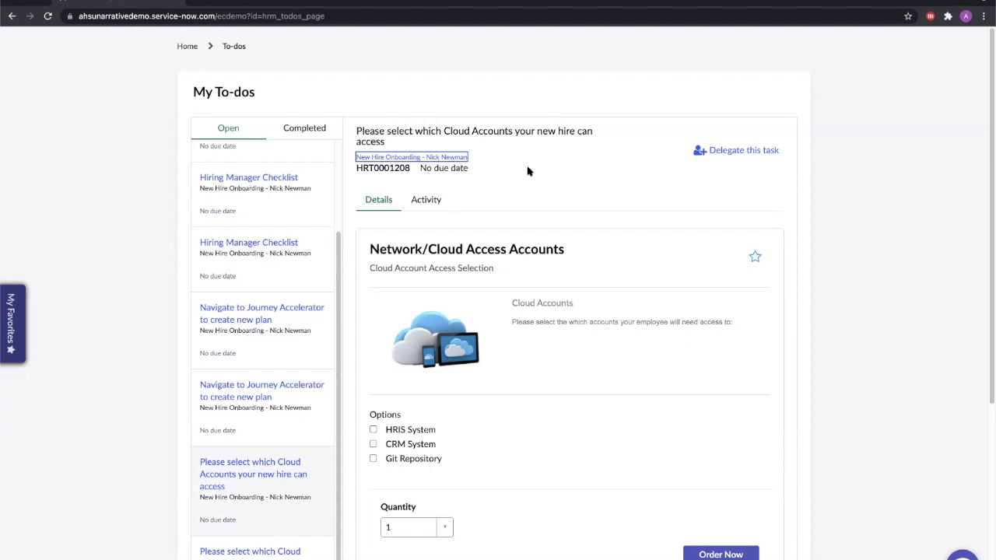
scroll(532, 171, down, 5)
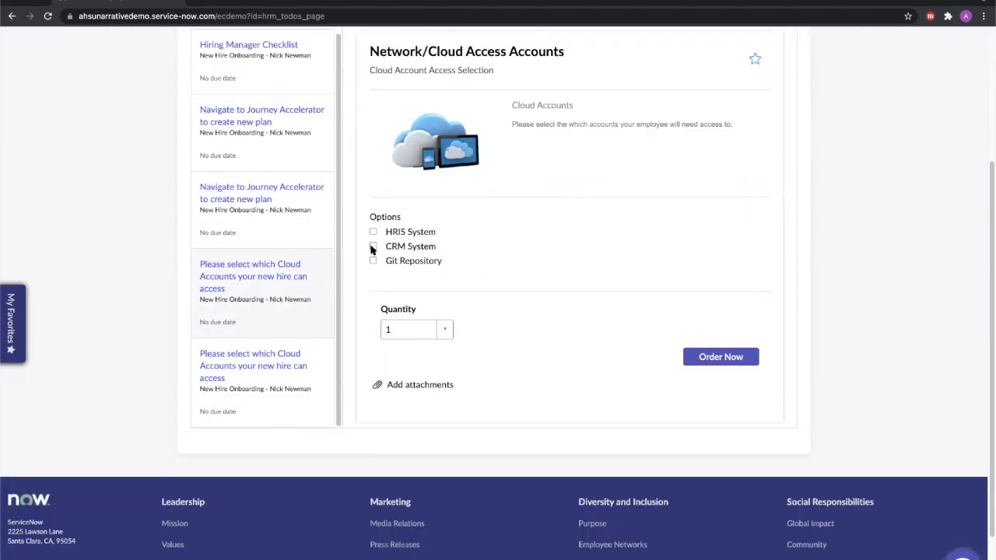
click(406, 234)
Order the cloud account access for the new hire with quantity 1 and check out
scroll(821, 333, up, 4)
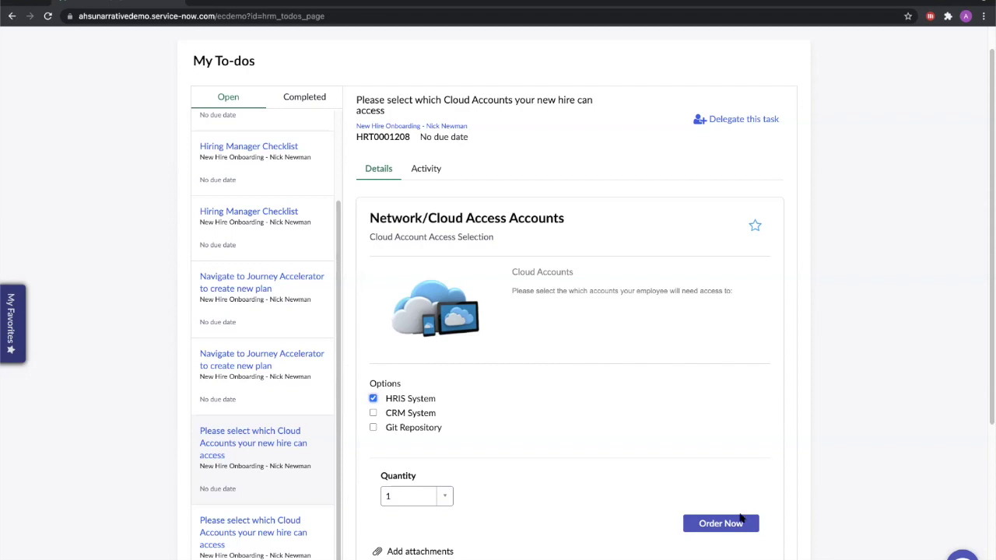
click(736, 523)
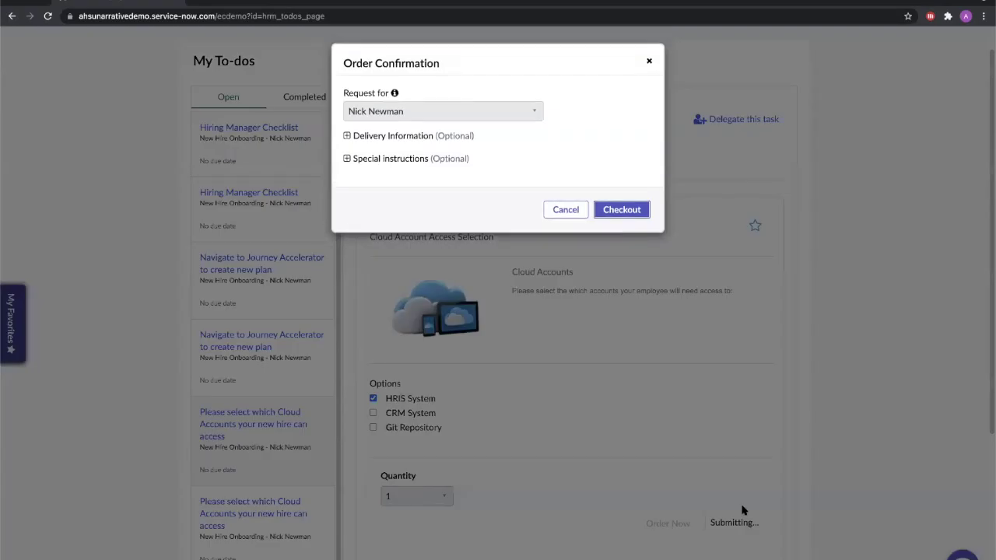
click(622, 210)
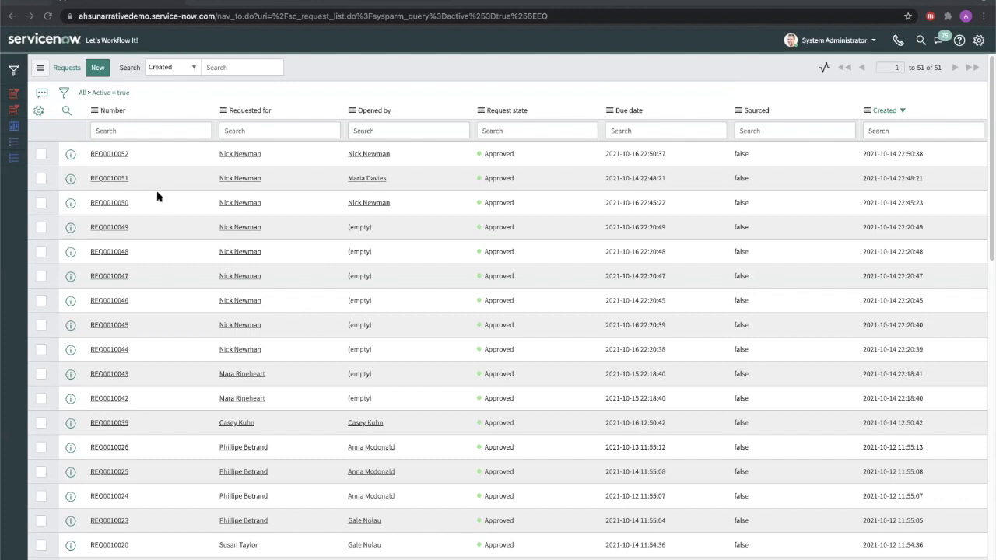
click(109, 202)
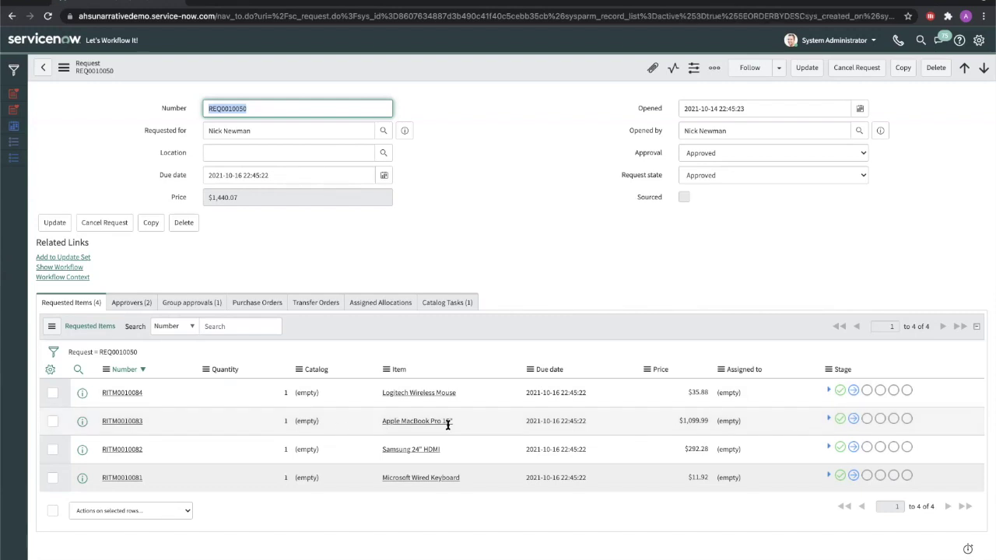
click(828, 420)
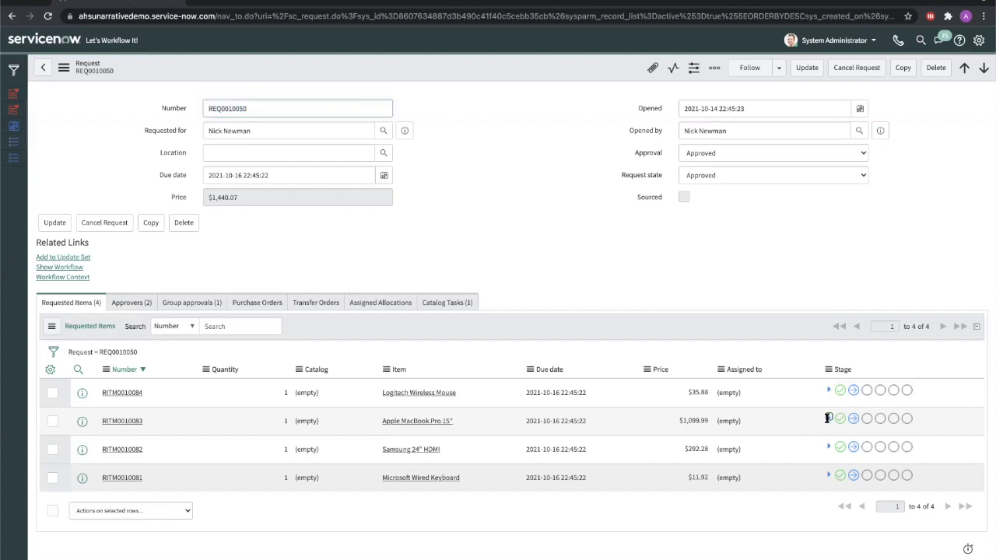
scroll(213, 379, down, 1)
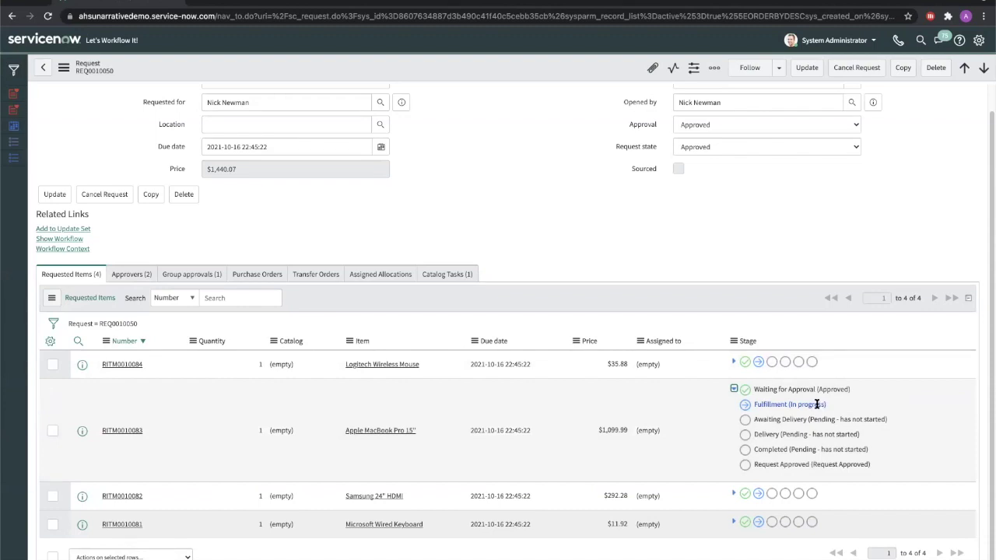
click(140, 275)
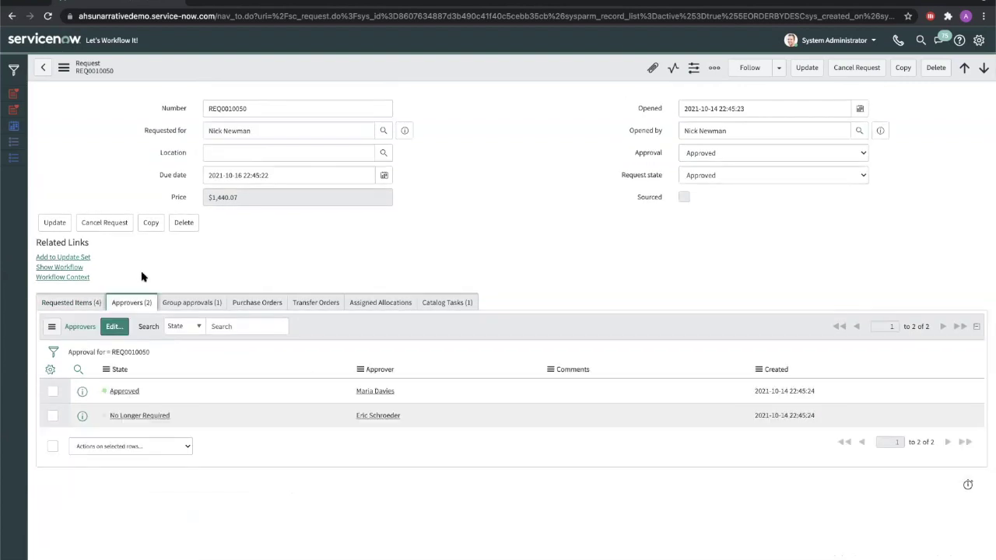
click(176, 301)
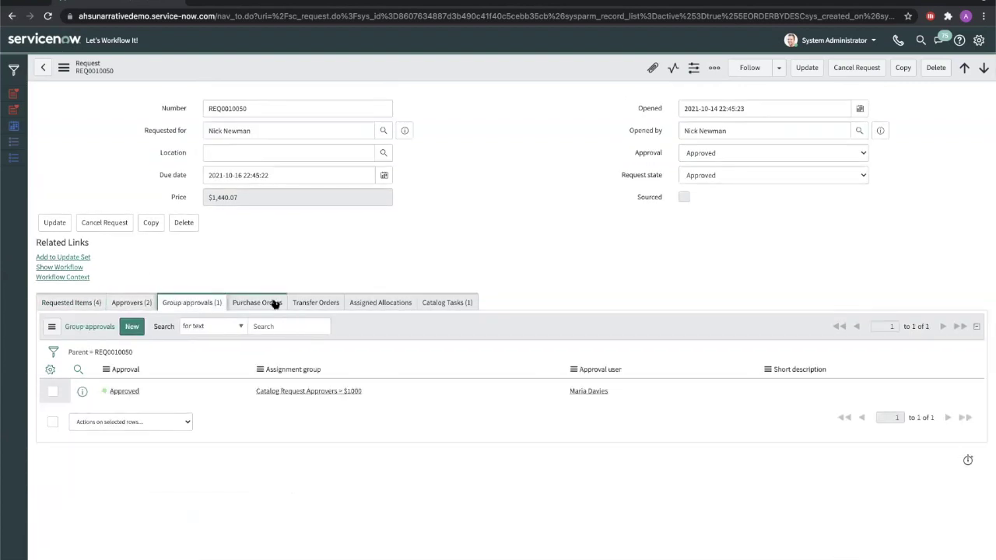
Open the request's Source Request Items catalog task and start sourcing the request
click(428, 306)
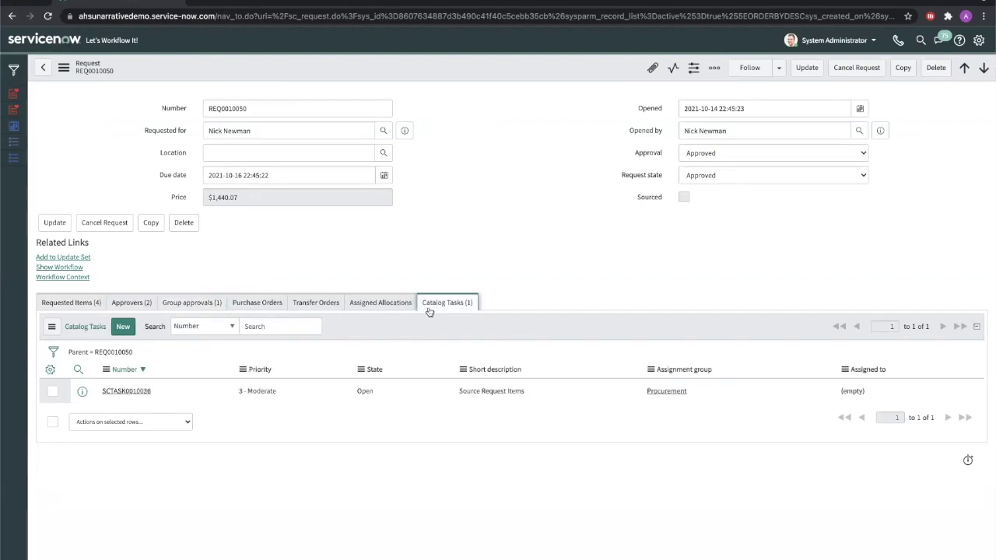
click(111, 391)
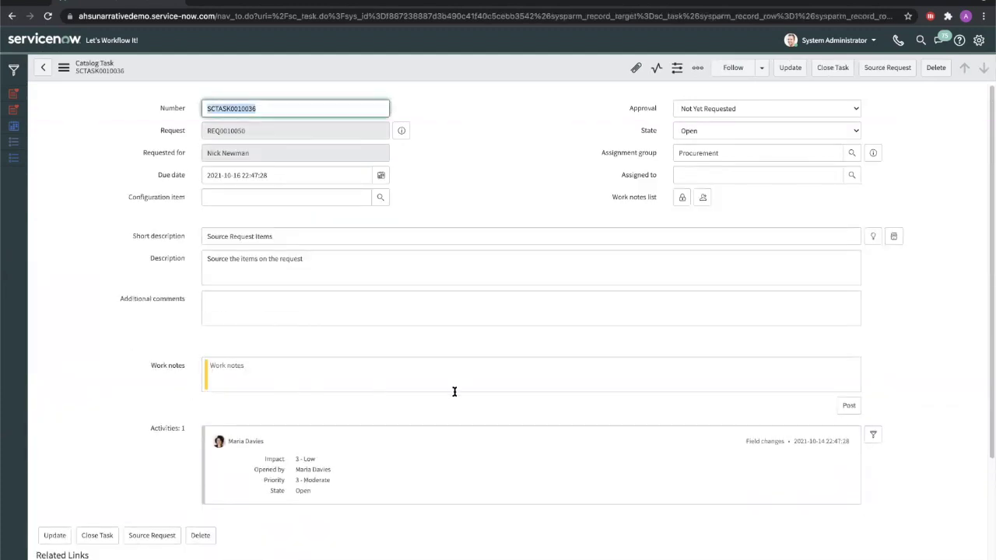
click(156, 535)
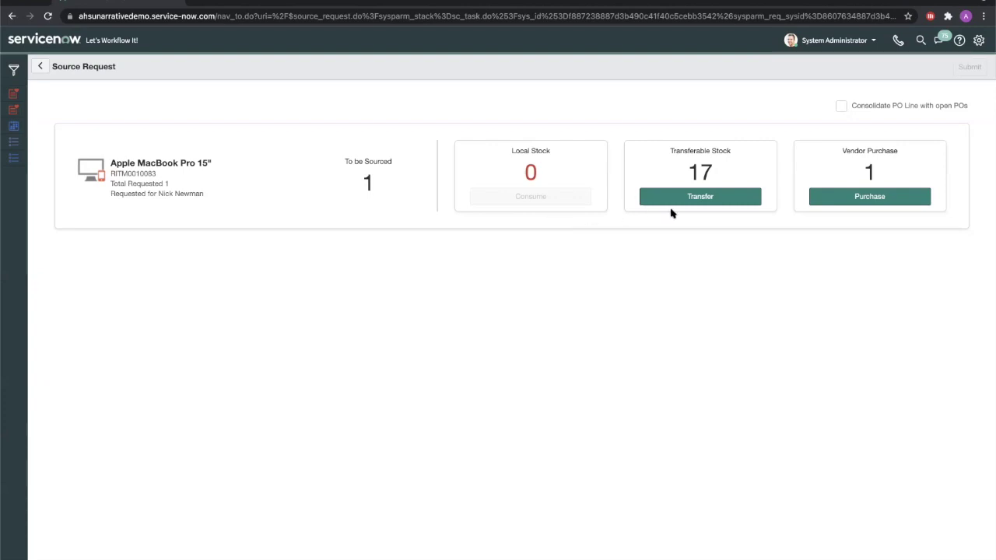
Source the MacBook Pro by submitting a transfer of 1 from San Diego South Warehouse to Southern California Warehouse
click(743, 198)
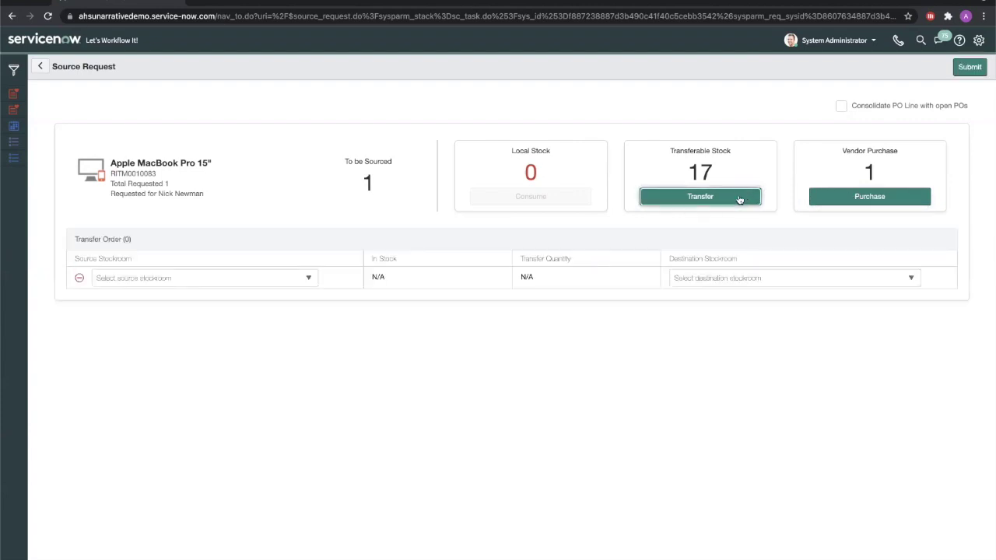
click(211, 277)
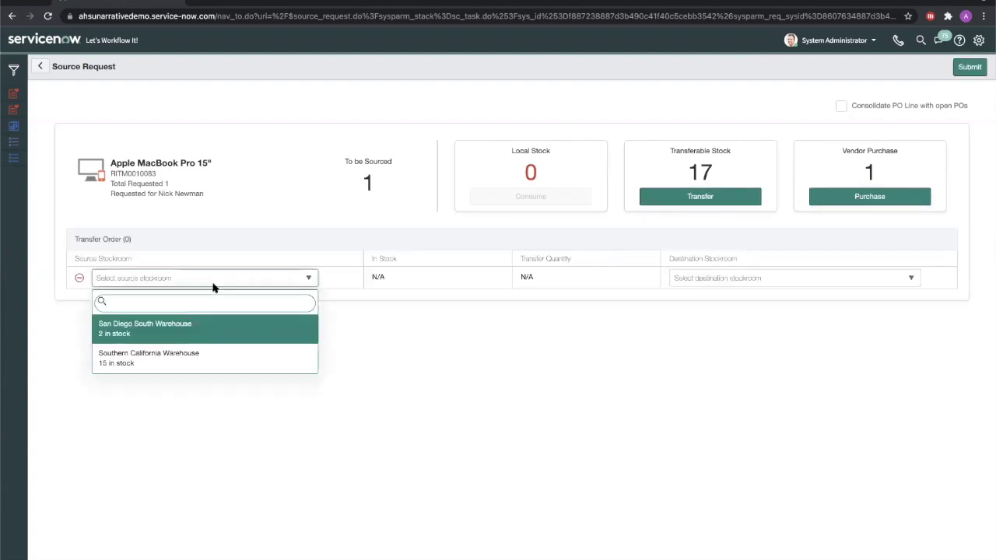
click(204, 333)
click(679, 282)
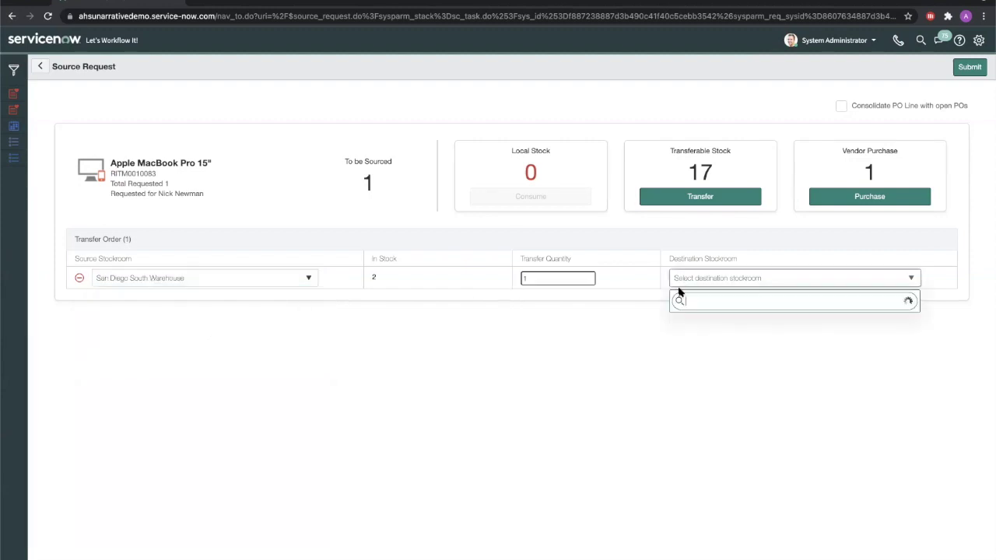
click(730, 402)
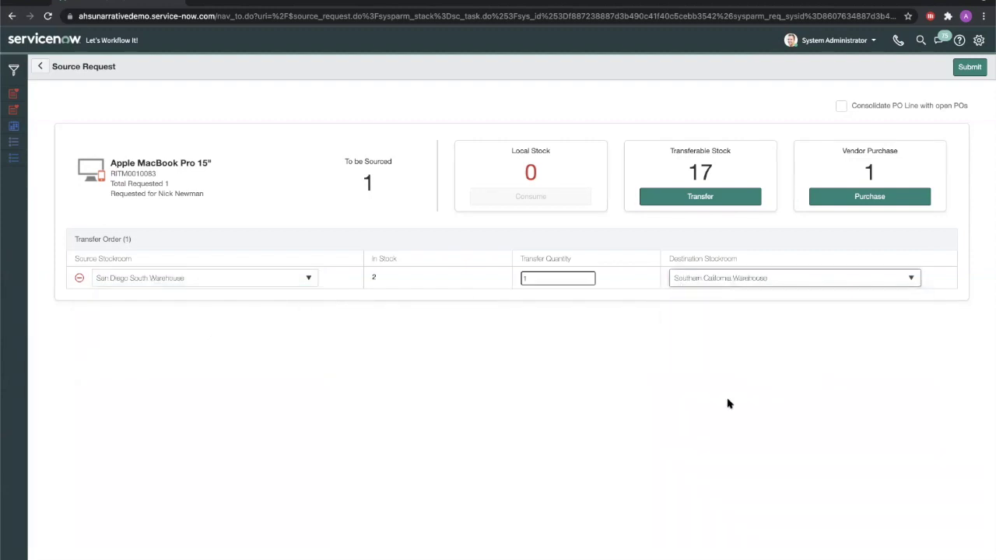
click(970, 69)
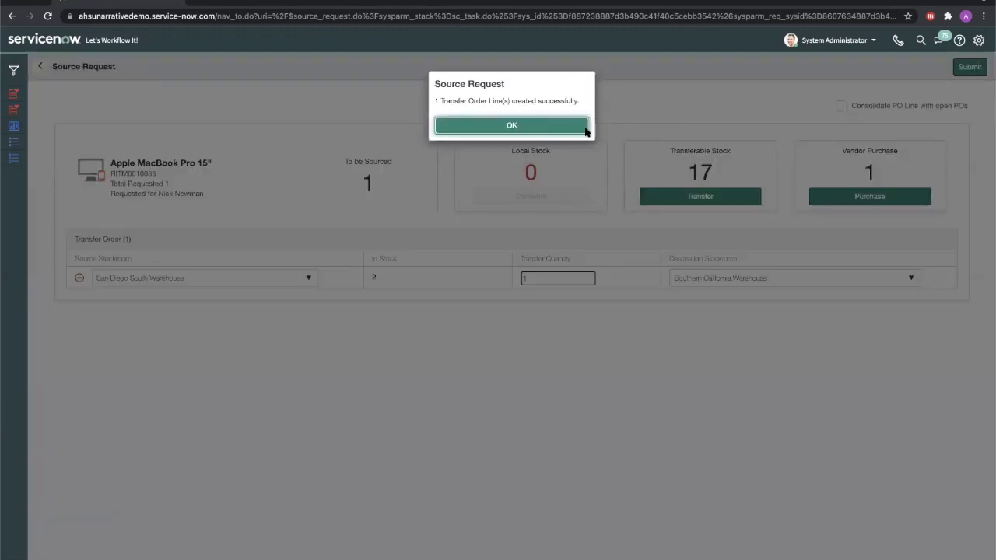
click(580, 128)
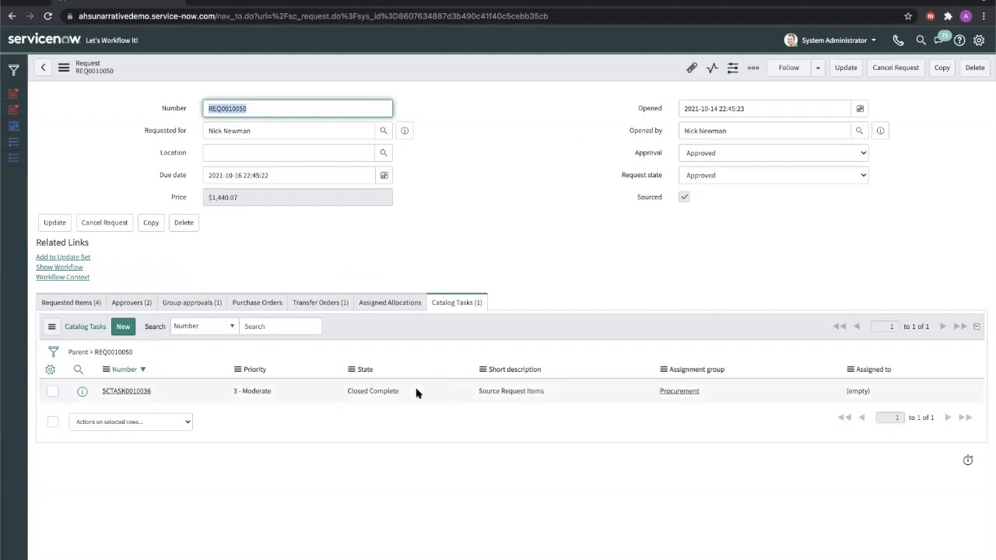
Check the stages of the request's transfer order
click(293, 305)
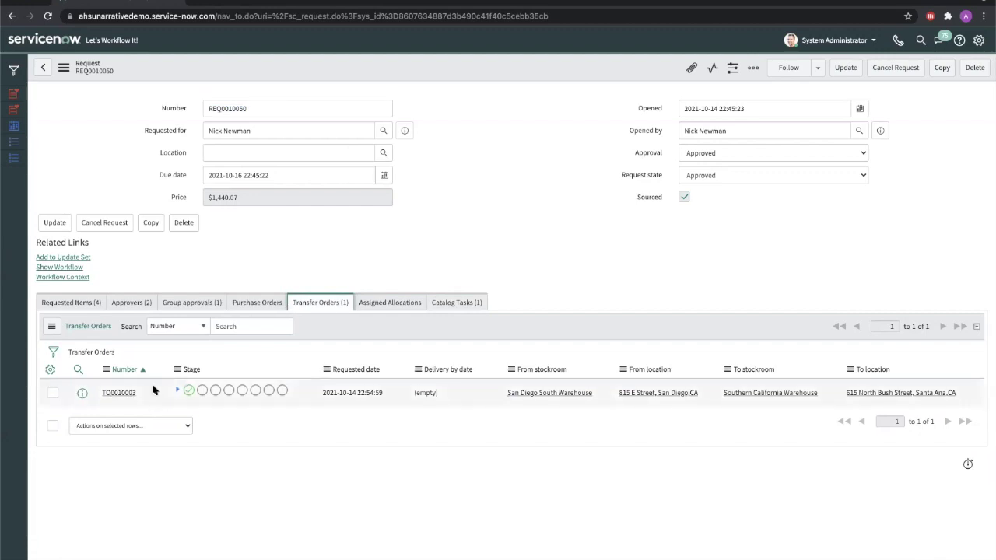
click(177, 390)
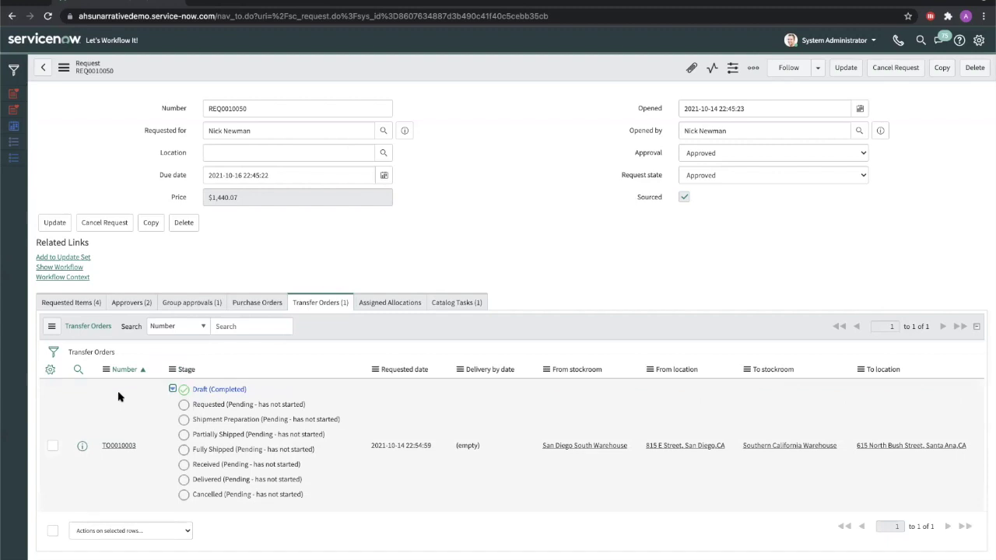
Review the transfer order's MacBook Pro line and its tasks, then return to the request and check the Apple MacBook Pro 15" fulfillment stages
click(109, 448)
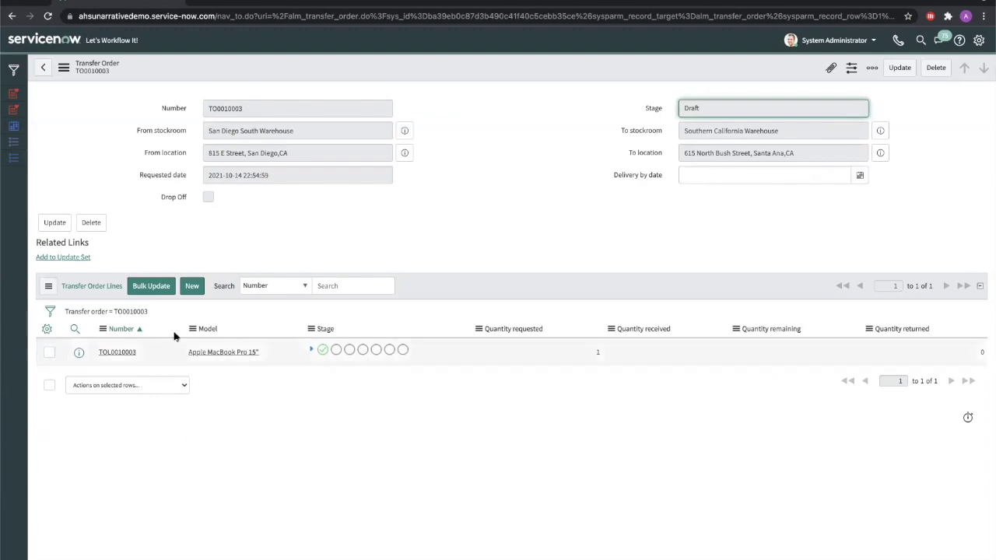
click(132, 351)
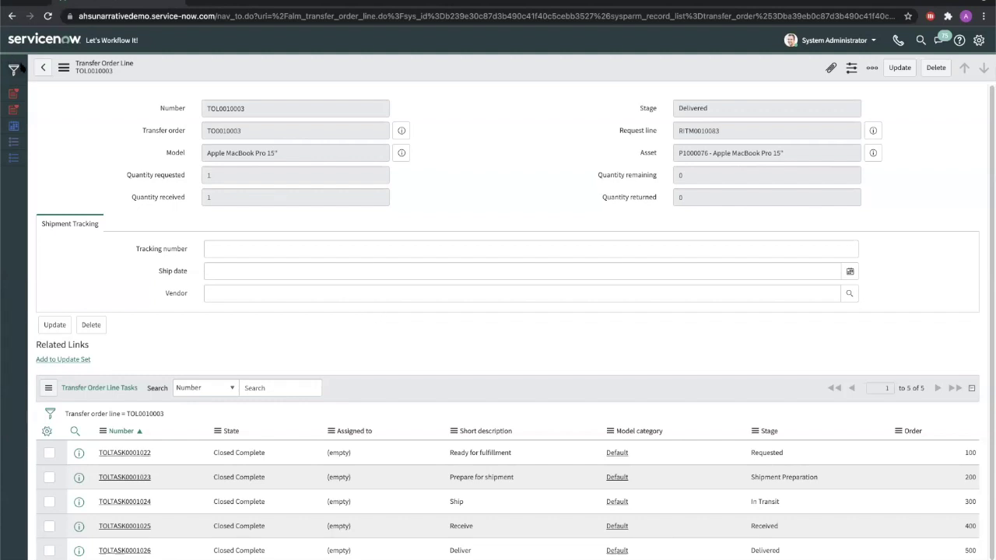
click(44, 69)
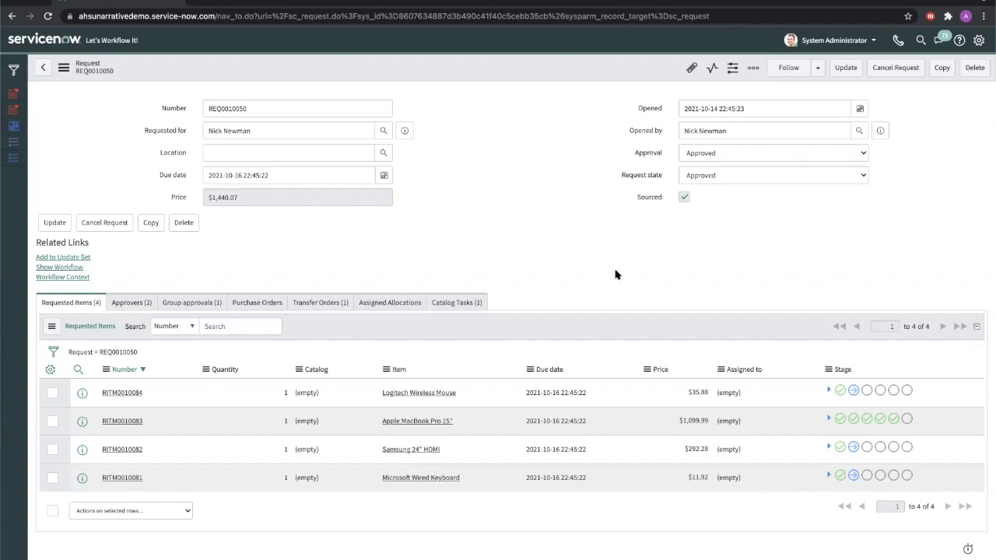
click(828, 420)
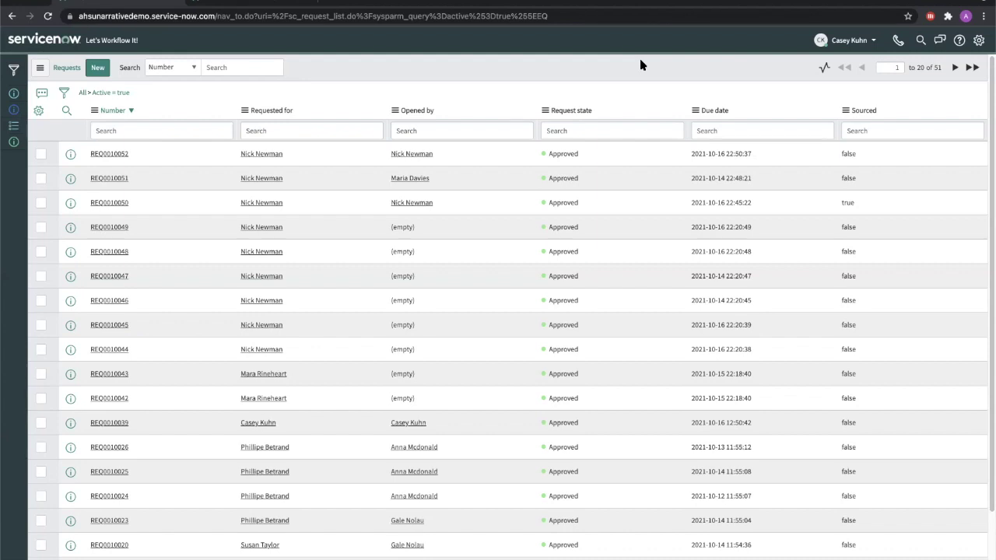
click(105, 154)
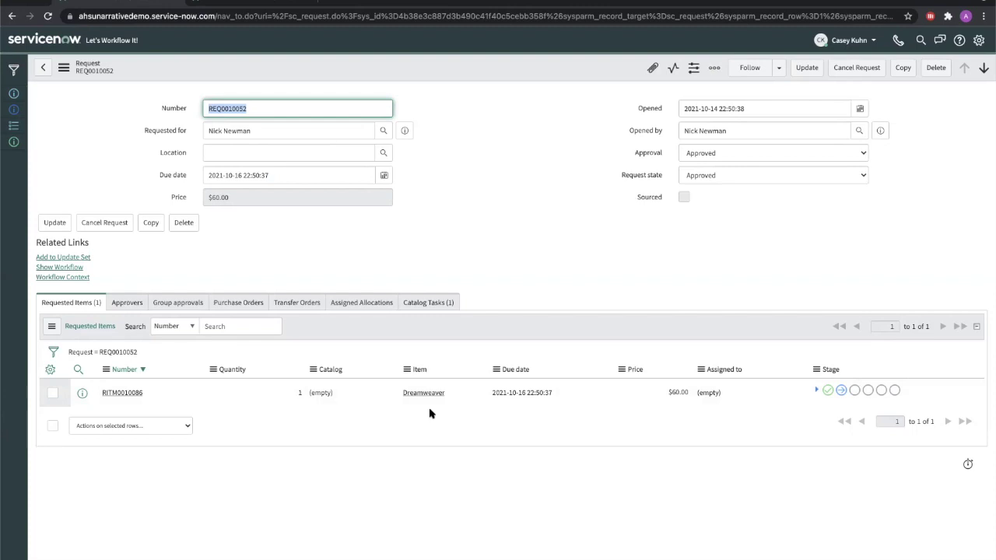
click(432, 308)
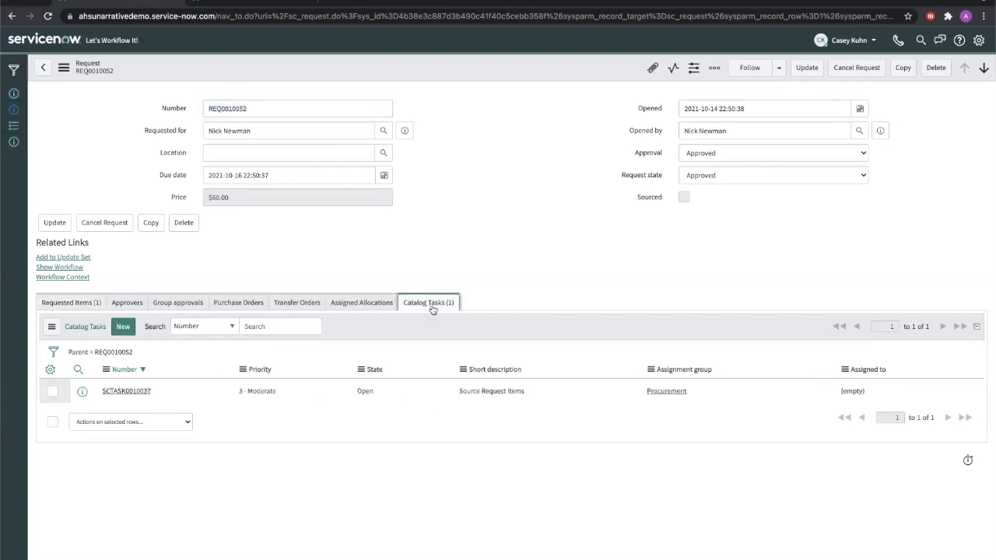
click(110, 390)
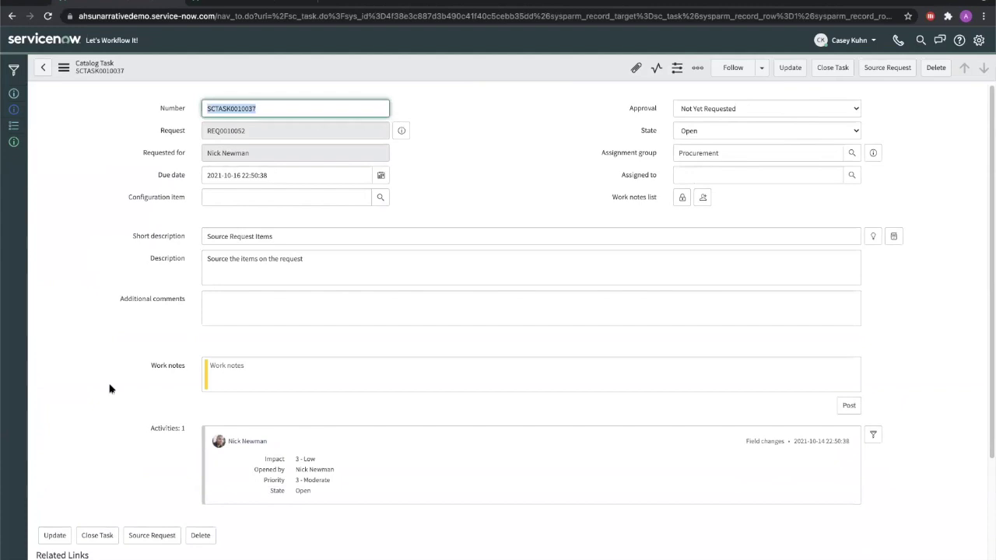
click(142, 538)
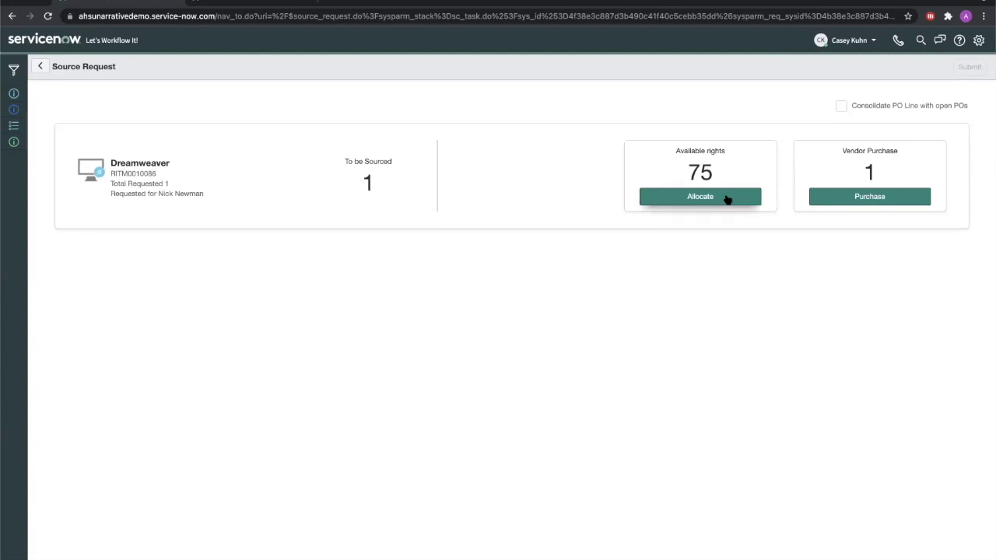
Allocate 1 right of ET10049 - Adobe Systems Dreamweaver CC 2017 to the employee the software was requested for, and submit the sourcing
click(727, 200)
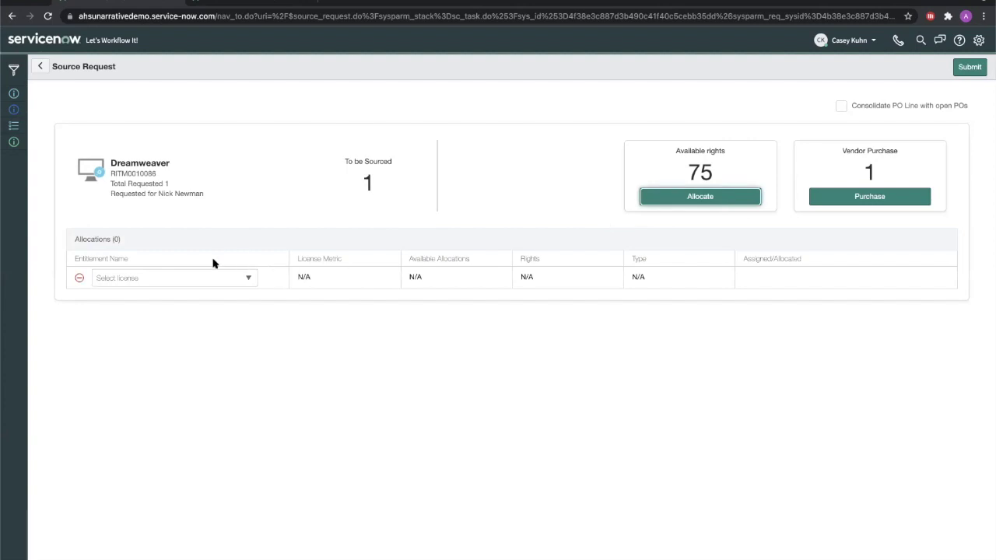
click(143, 281)
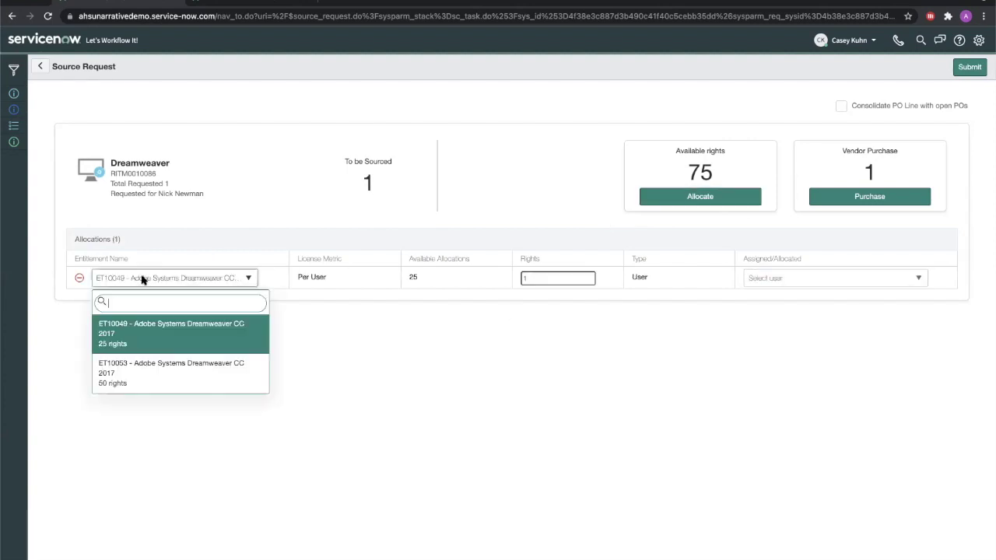
click(146, 330)
click(795, 283)
text(nick)
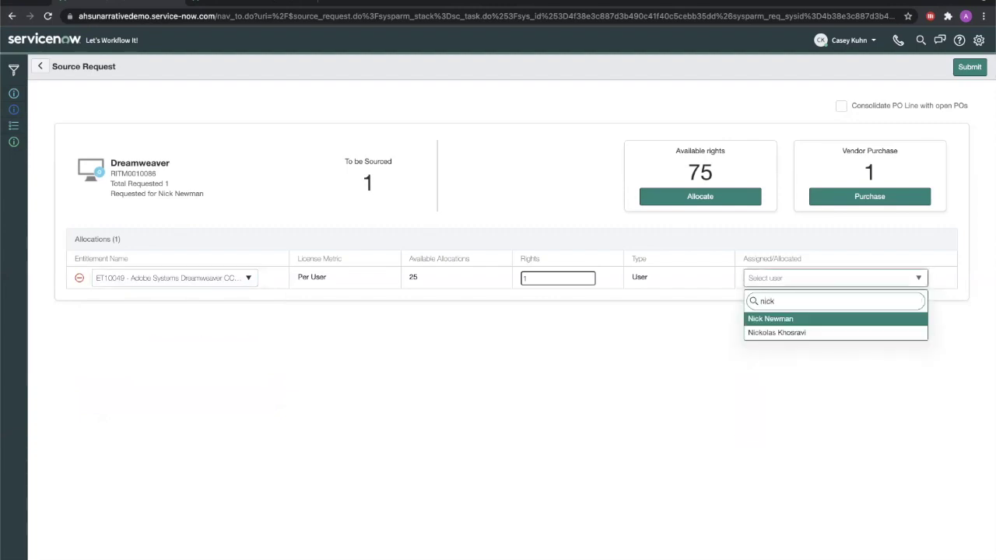
click(797, 318)
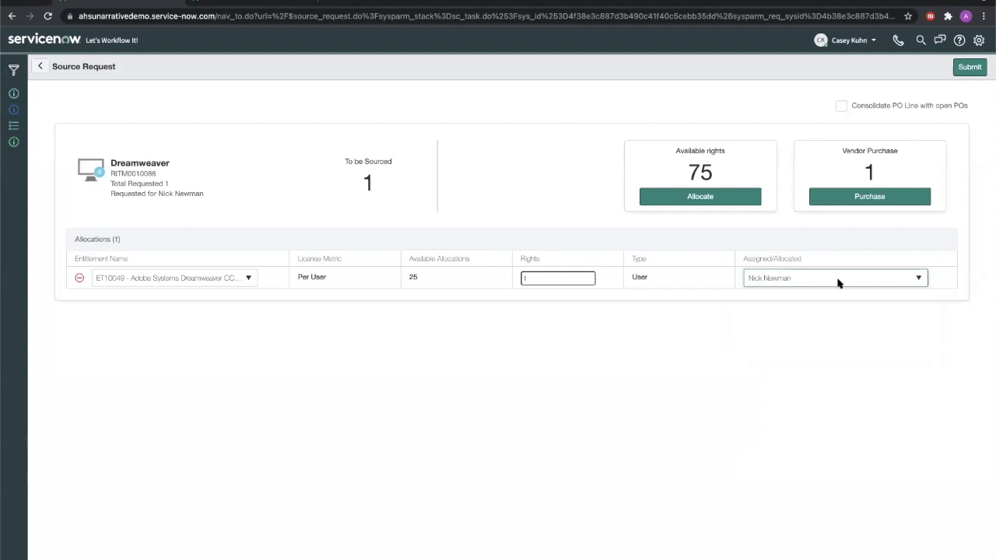
click(969, 67)
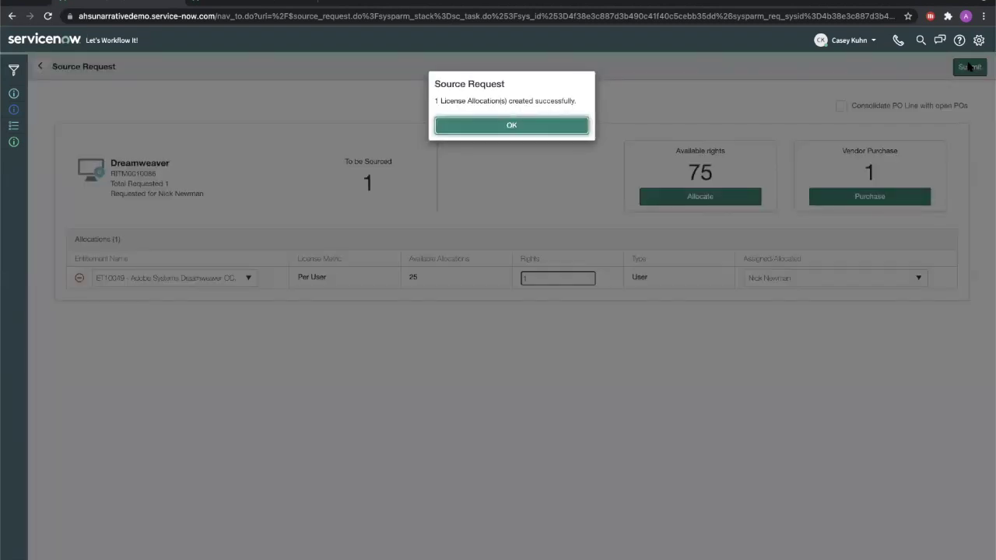
click(524, 129)
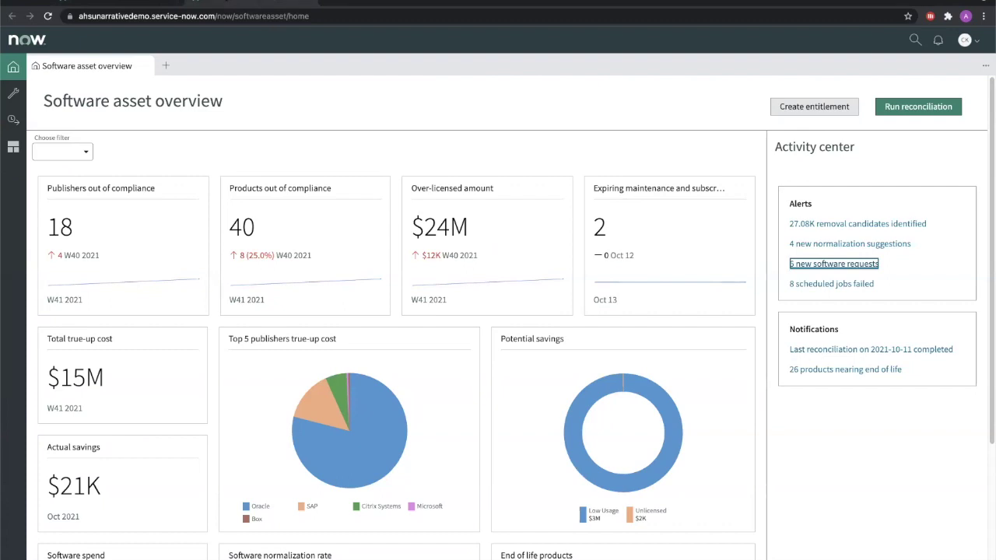
In the Software Asset workspace, review Adobe Systems license usage and the Dreamweaver software model results
click(14, 95)
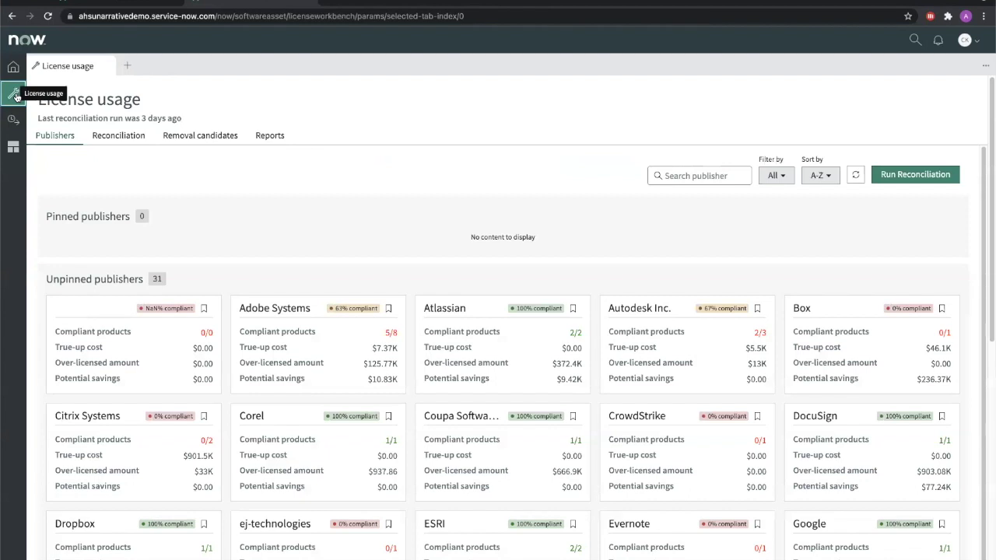
click(273, 354)
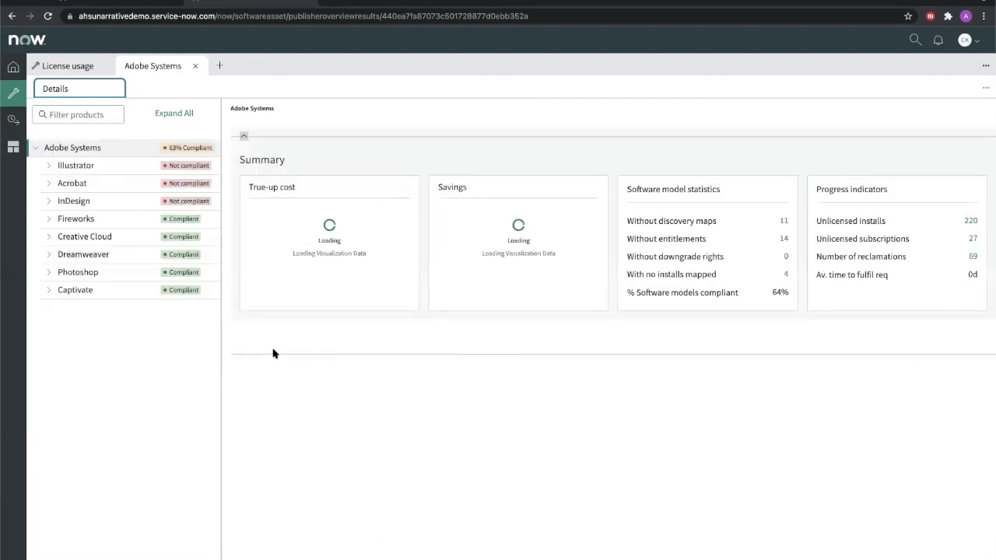
click(48, 254)
click(83, 255)
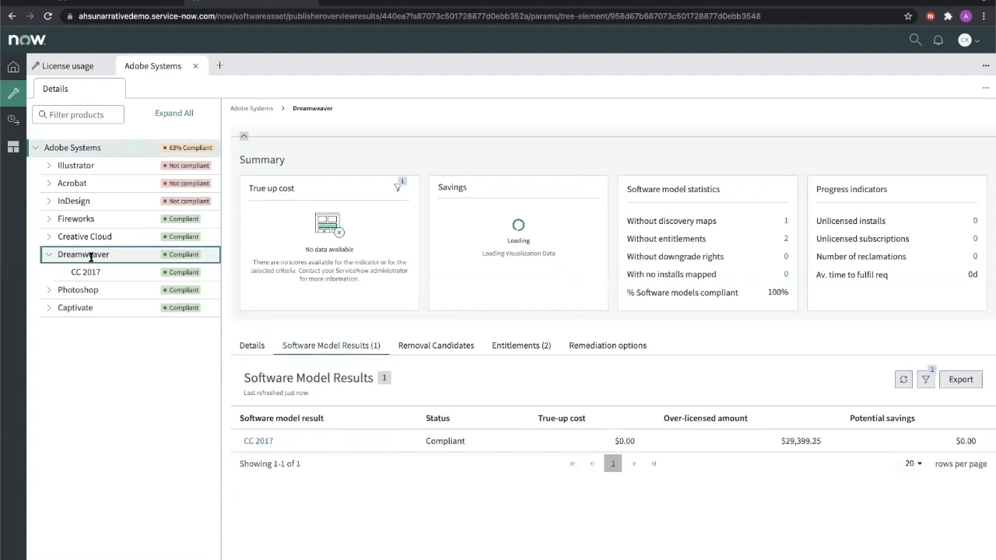
Open Dreamweaver's ET10049 Per User entitlement and check its user allocations
click(544, 350)
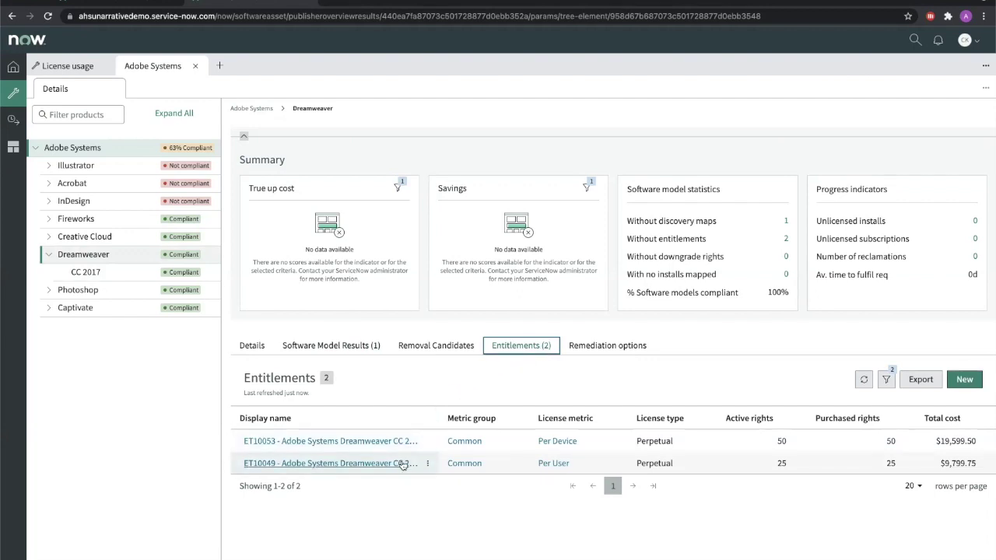
click(334, 466)
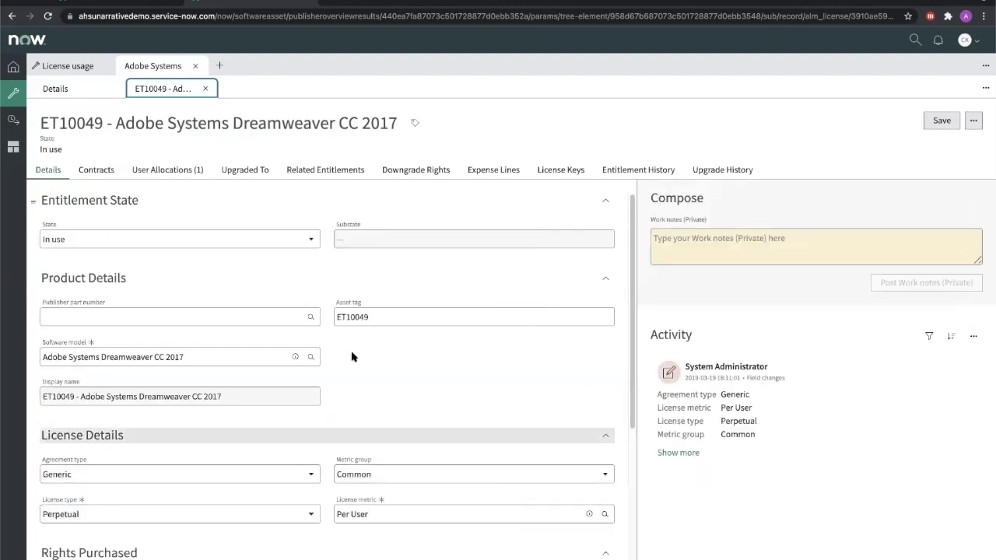
click(161, 172)
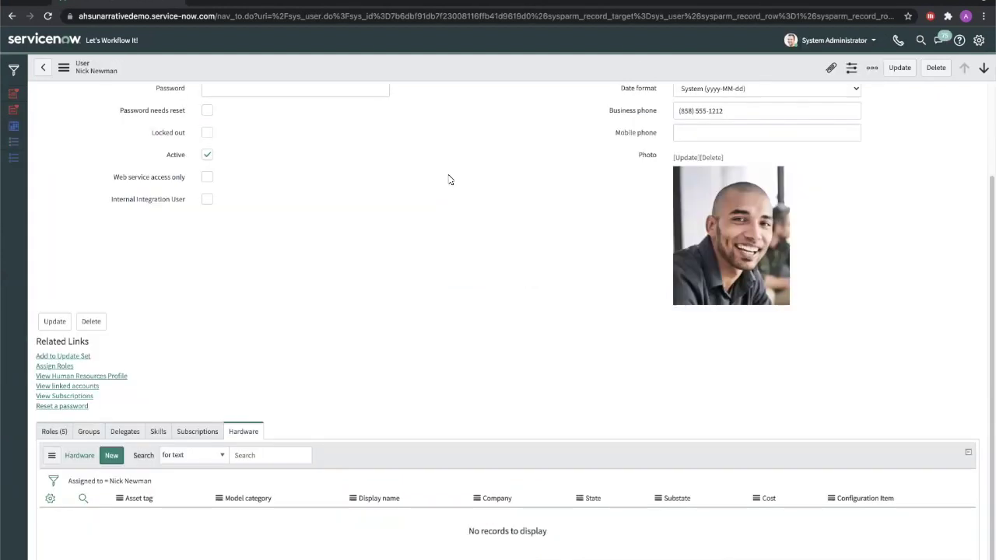
Review the new hire's user record and the hardware assigned to it
scroll(448, 180, up, 3)
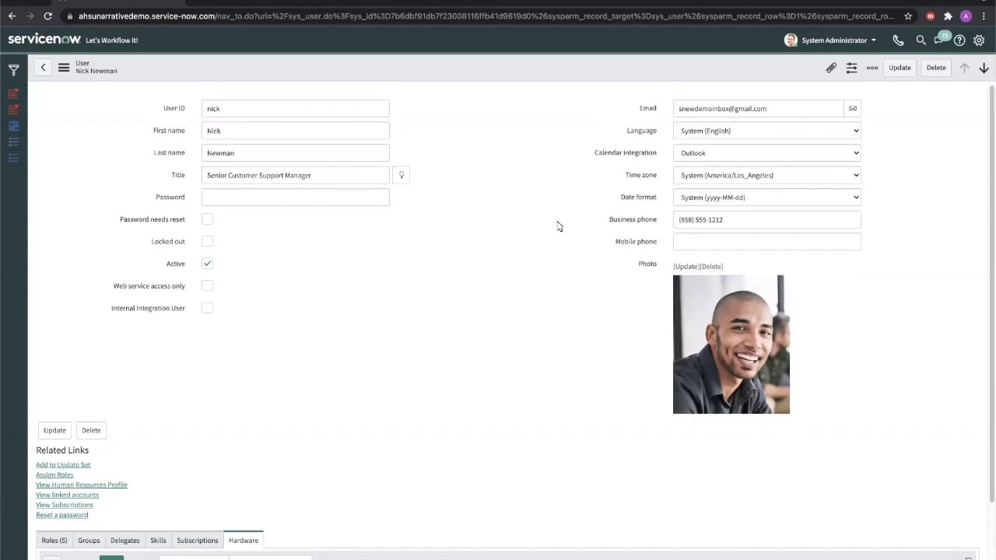
scroll(558, 226, down, 2)
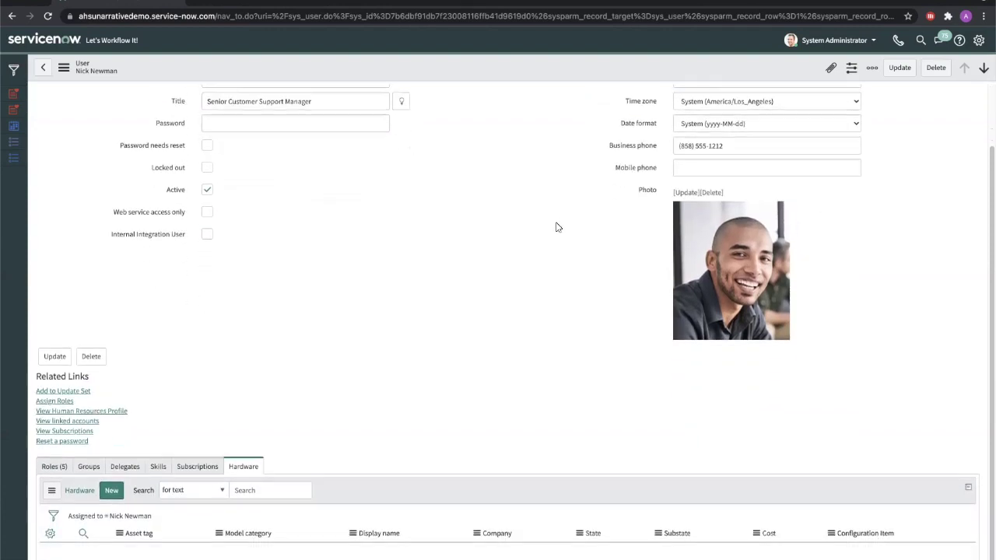
scroll(556, 226, down, 1)
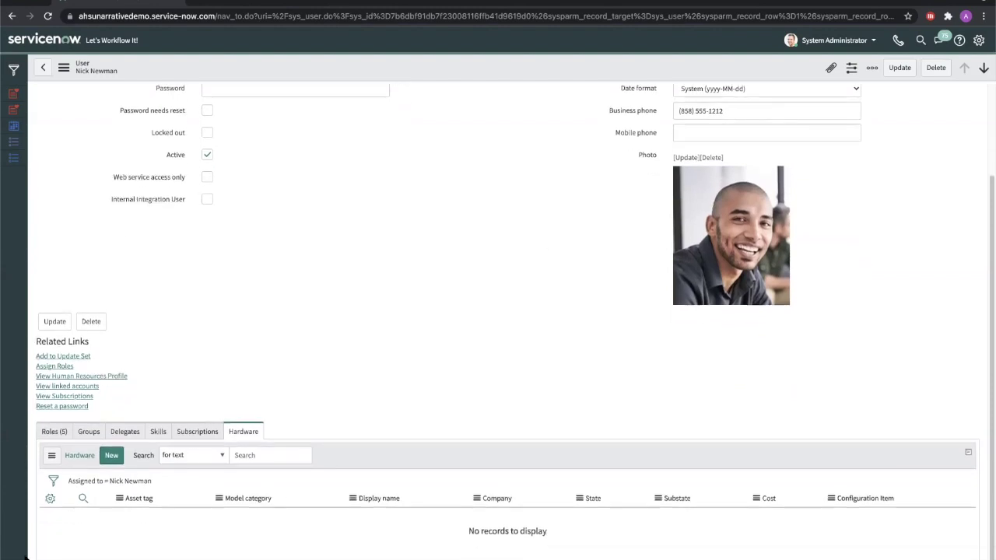